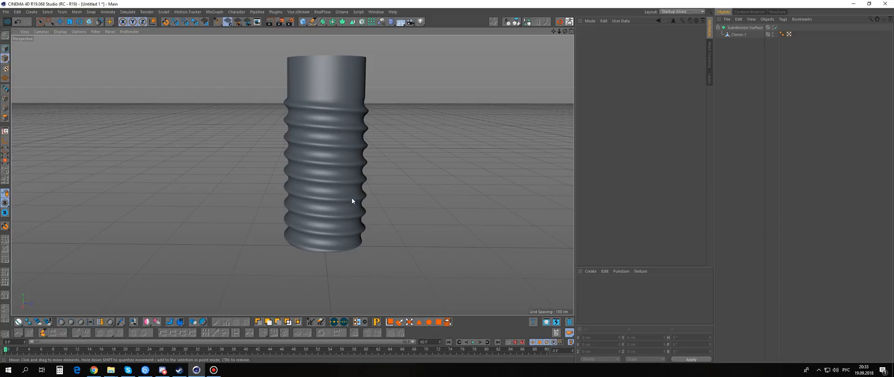
- Switch the viewport to Gouraud shading with lines and hide the Subdivision Surface with the finished corrugated tube
key(n)
key(b)
alt+drag(352, 172, 321, 198)
click(745, 28)
click(772, 26)
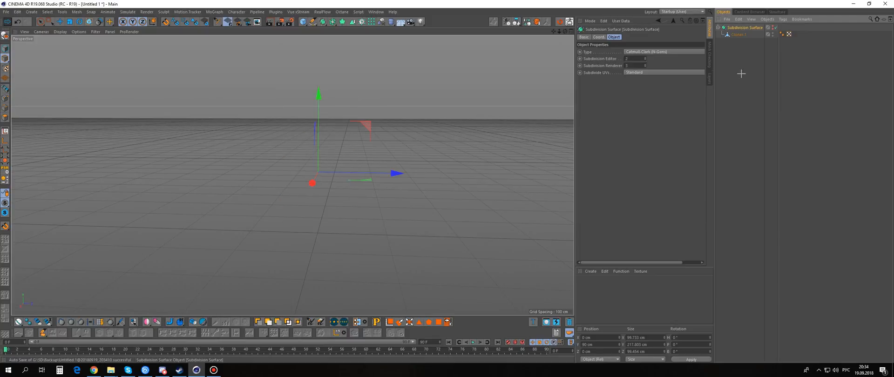
- Add a cylinder primitive with a height of 20 cm and 48 rotation segments
click(741, 73)
click(304, 27)
click(454, 35)
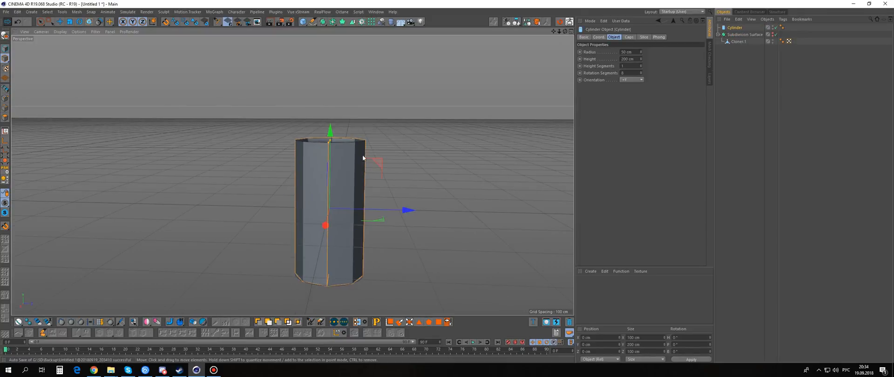
alt+drag(363, 155, 368, 130)
double_click(624, 59)
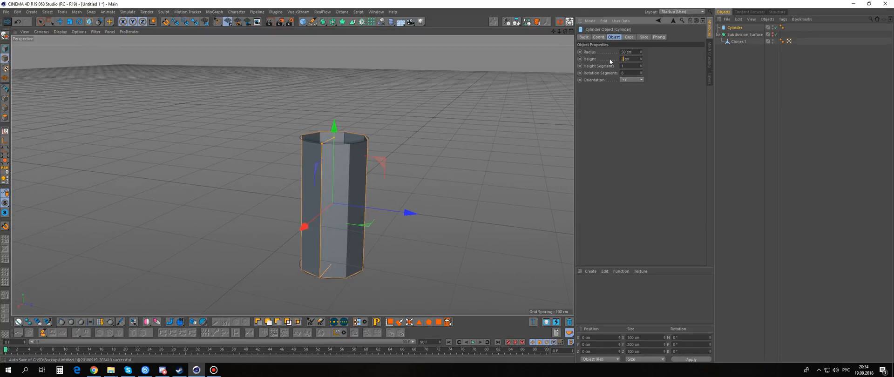
double_click(624, 73)
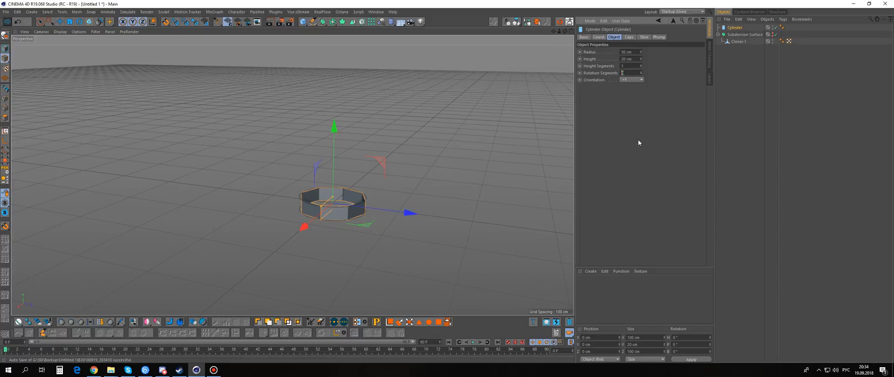
key(Return)
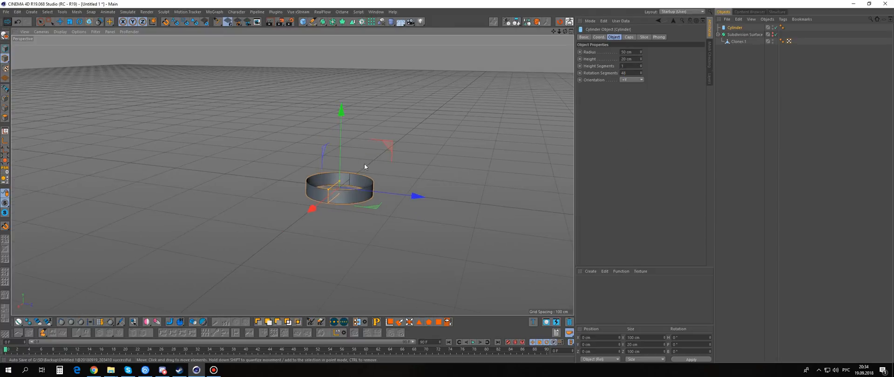
- Raise the cylinder to Y 10 cm and convert it to an editable polygon object
scroll(364, 164, up, 3)
drag(339, 120, 338, 109)
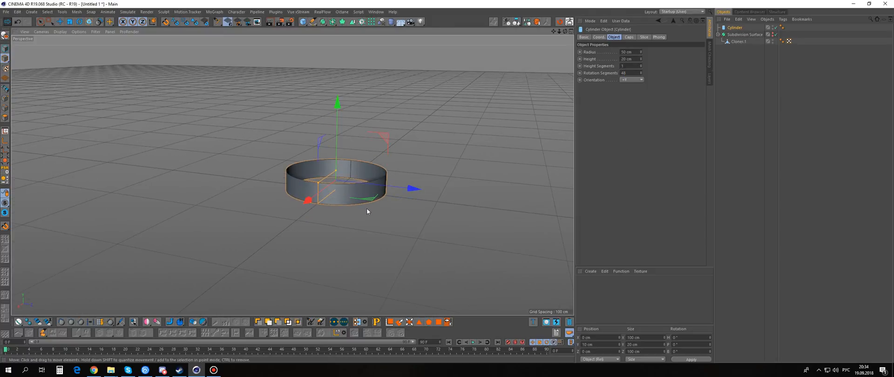
key(c)
scroll(367, 208, up, 2)
- Select all polygons of the ring and inset them with Extrude Inner at an offset of about 1.8 cm
key(Return)
key(ctrl+a)
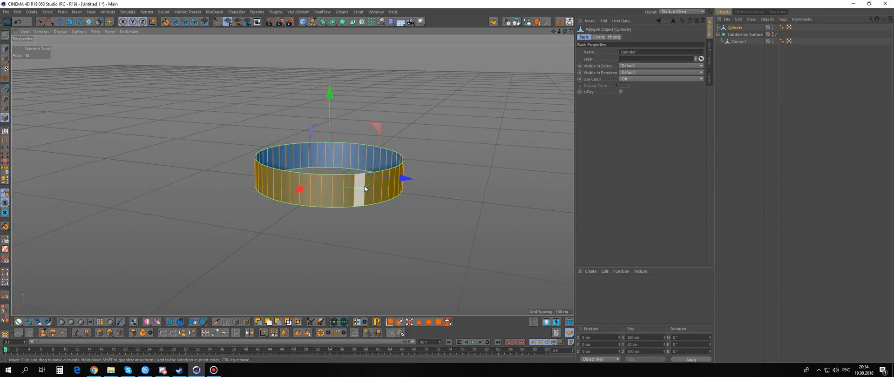
key(i)
drag(490, 141, 482, 144)
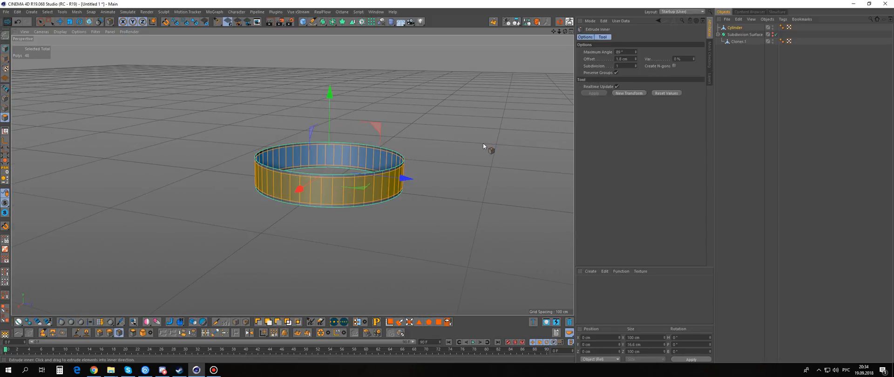
scroll(362, 177, up, 2)
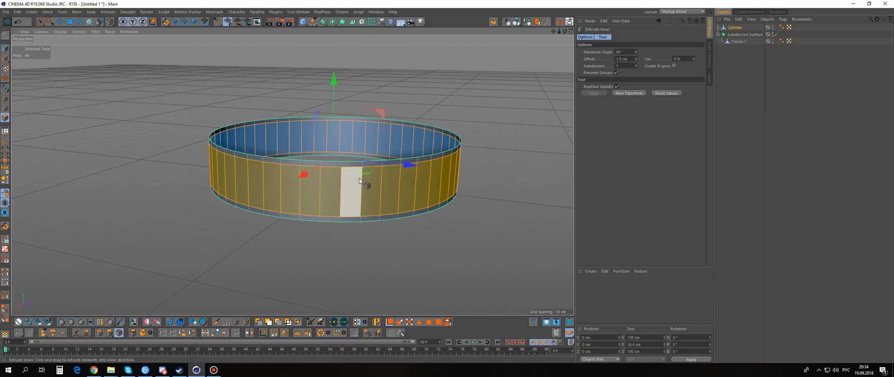
- Ring-select the vertical edges of the wide middle band and cut one edge loop through their centre
key(Return)
key(u)
key(b)
click(350, 186)
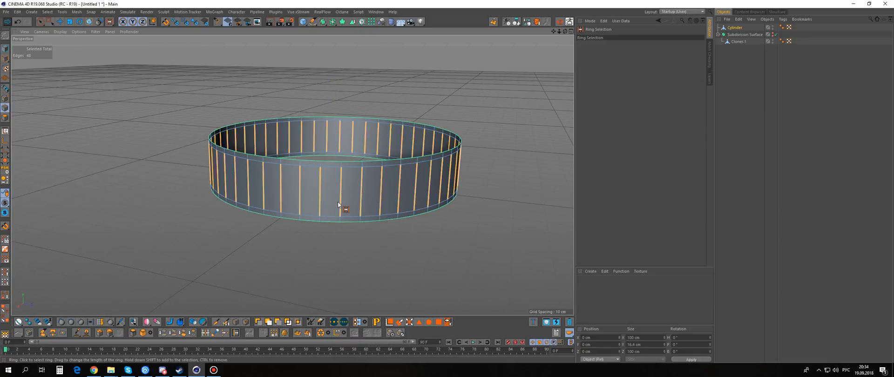
alt+middle_drag(338, 202, 349, 175)
mouse_move(348, 174)
alt+mouse_down()
mouse_move(352, 164)
mouse_move(349, 187)
alt+mouse_up()
key(m)
key(m)
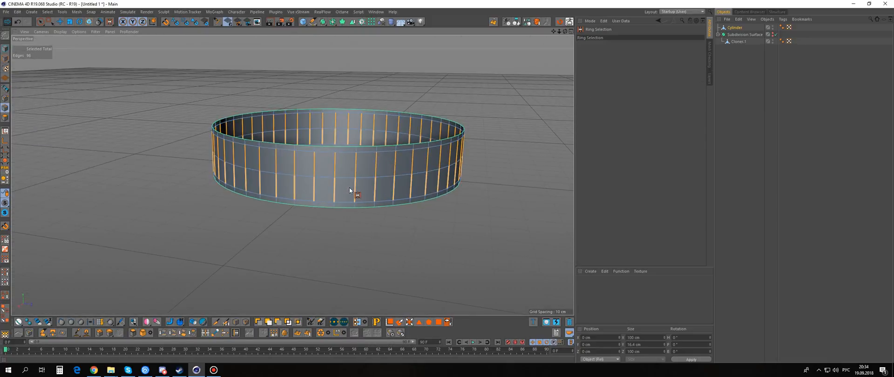
- Scale the middle edge loop inward to a diameter of about 73 cm
key(e)
key(t)
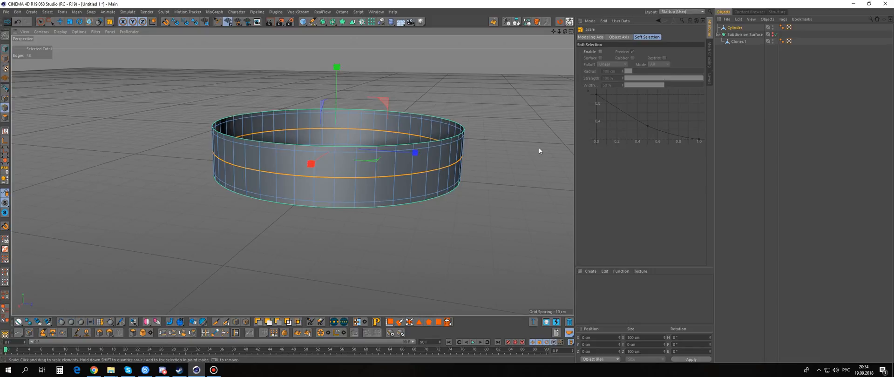
drag(538, 147, 456, 158)
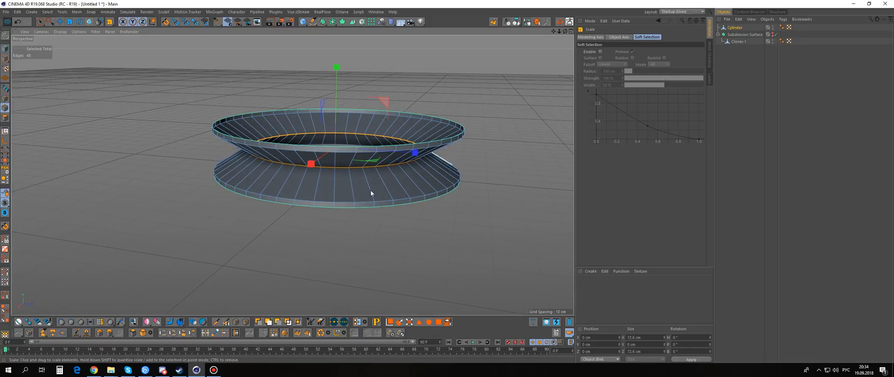
- Bevel the middle edge loop with an offset of about 21 cm, 3 subdivisions and a depth of about 121%
key(m)
key(s)
drag(330, 169, 355, 240)
- Select the two redundant edge loops next to the ring's upper and lower rims and melt them
key(Return)
key(Return)
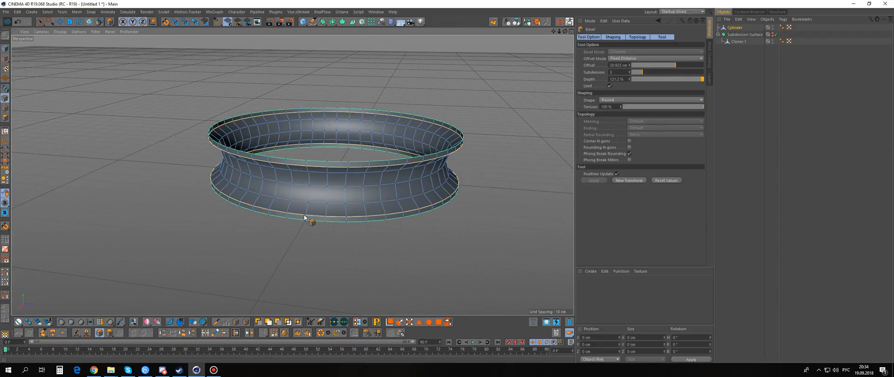
key(u)
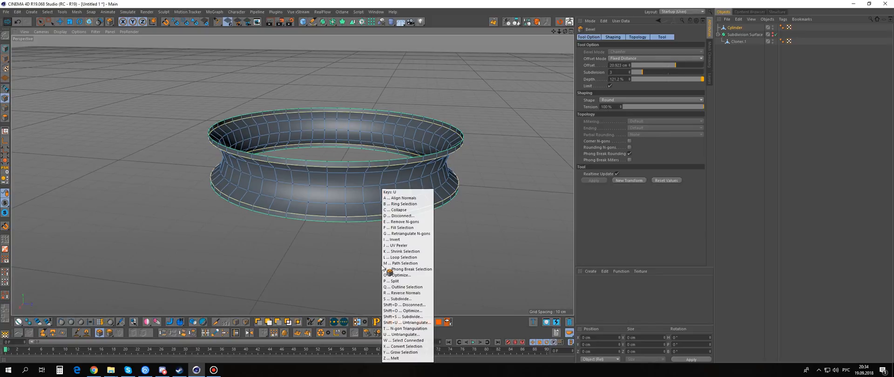
key(z)
alt+drag(309, 214, 344, 242)
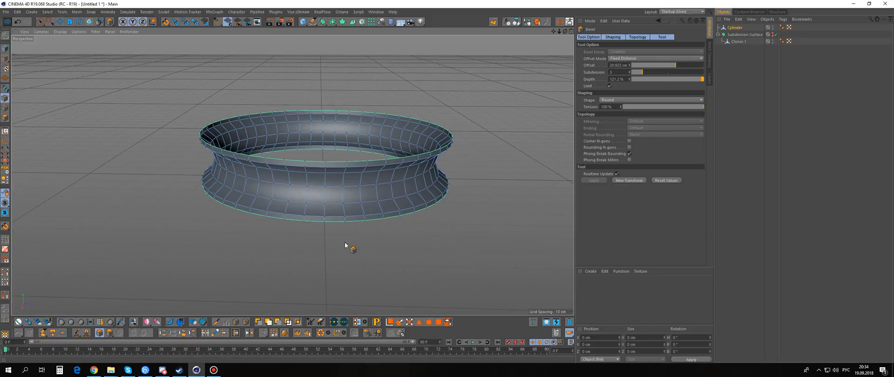
alt+drag(358, 194, 319, 225)
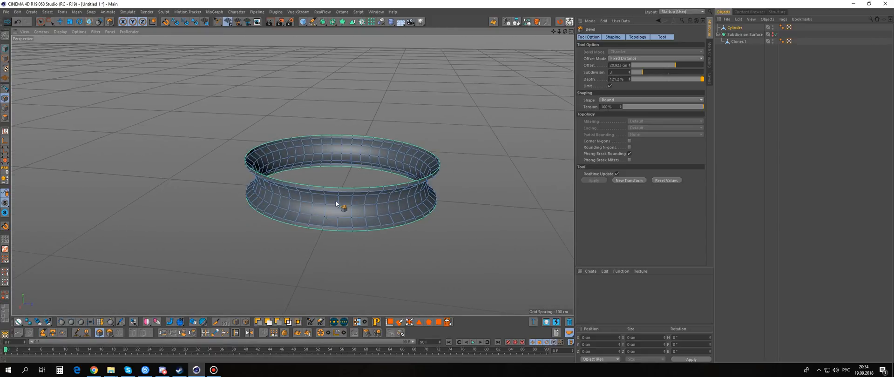
- Examine the cylinder's UV layout up close in the texture view and close it
double_click(789, 29)
alt+middle_drag(146, 144, 176, 182)
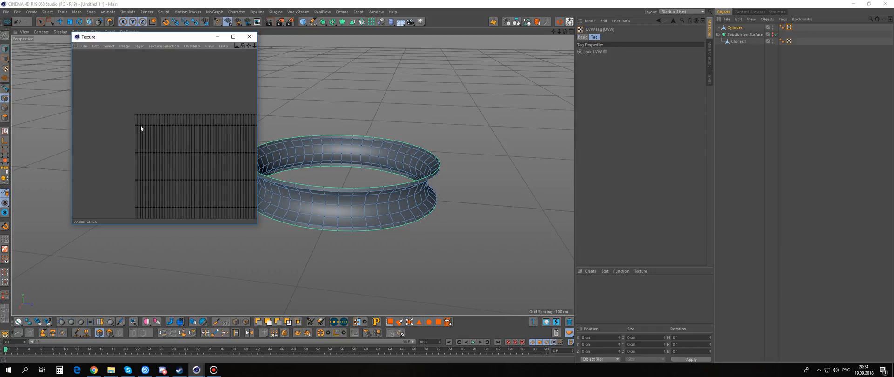
scroll(141, 125, up, 10)
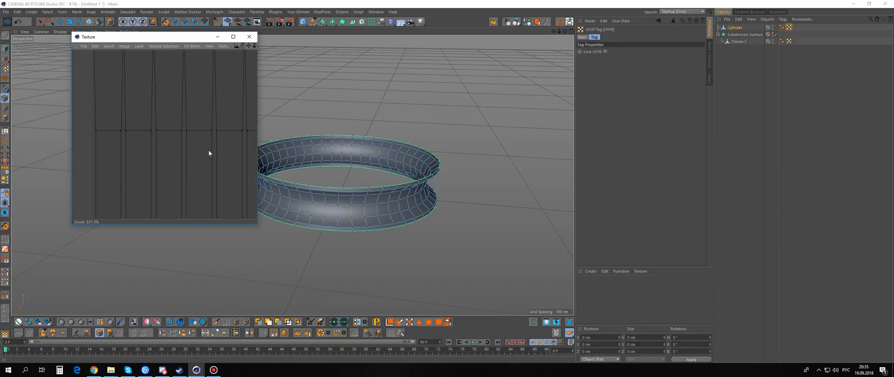
alt+middle_drag(219, 147, 202, 153)
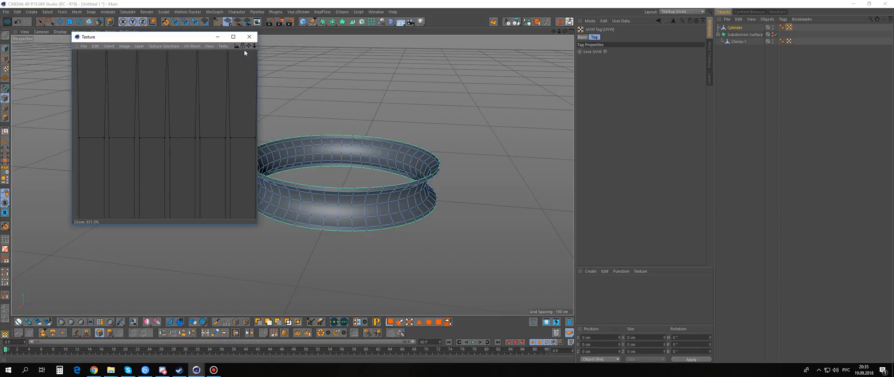
click(252, 38)
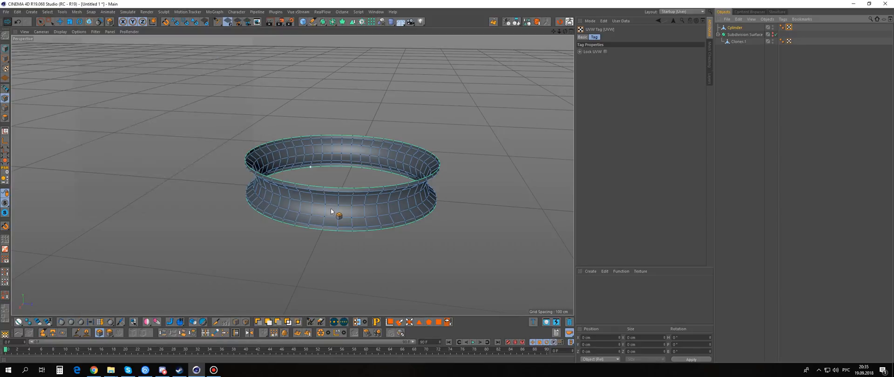
- Select one vertical edge line across the ring's full height as the seam and unwrap the ring with UV Peeler
alt+middle_drag(331, 208, 343, 189)
key(Return)
key(e)
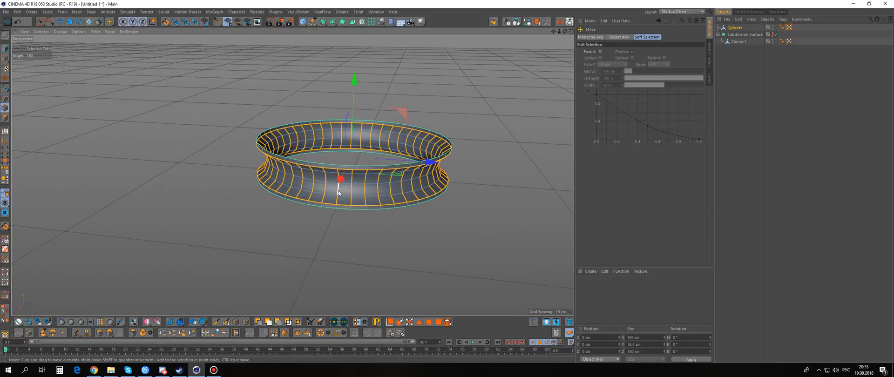
double_click(339, 188)
mouse_move(343, 194)
alt+mouse_down()
mouse_move(368, 178)
mouse_move(336, 194)
alt+mouse_up()
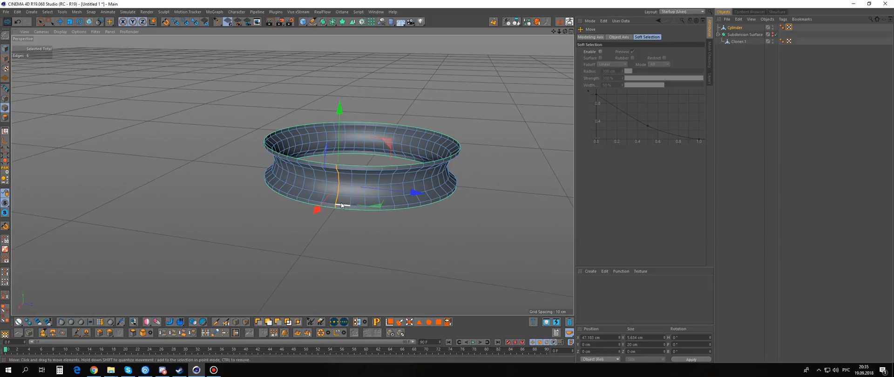
key(u)
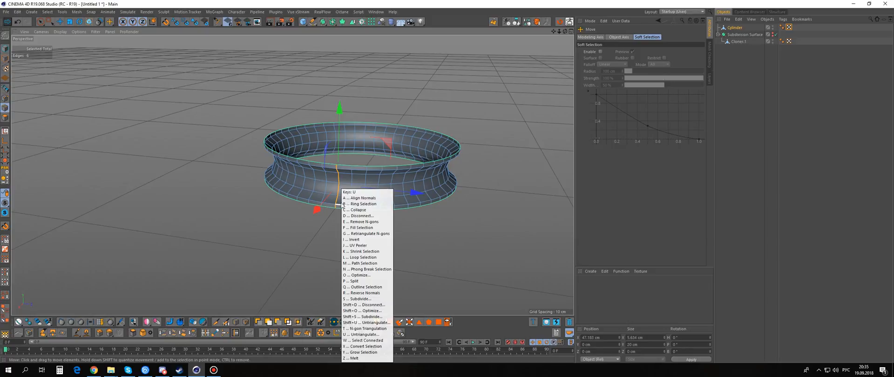
key(j)
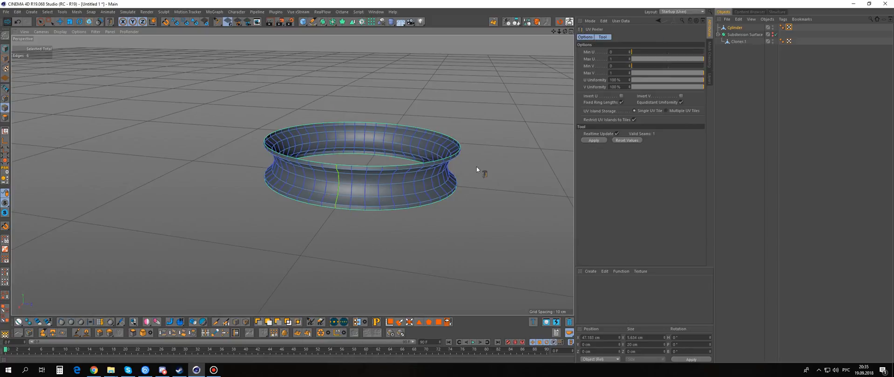
alt+middle_drag(365, 198, 355, 194)
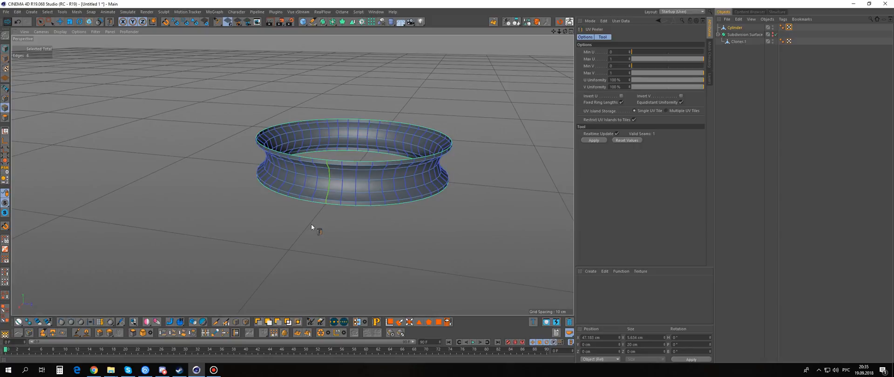
key(e)
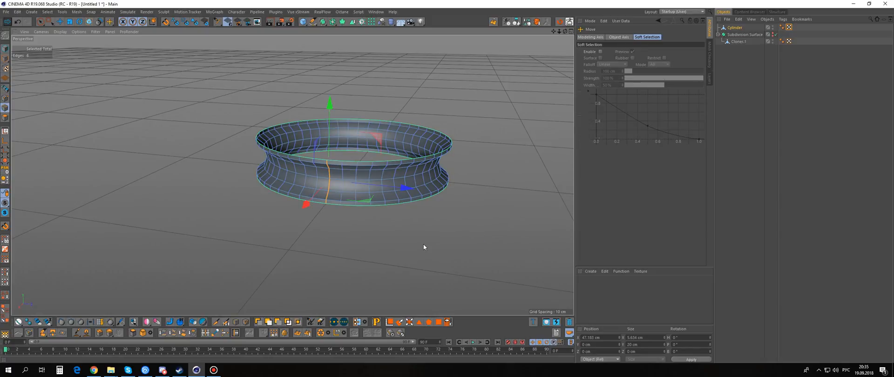
- Clear the edge selection and inspect the newly peeled UV layout of the ring in the texture view
key(ctrl+shift+a)
double_click(789, 28)
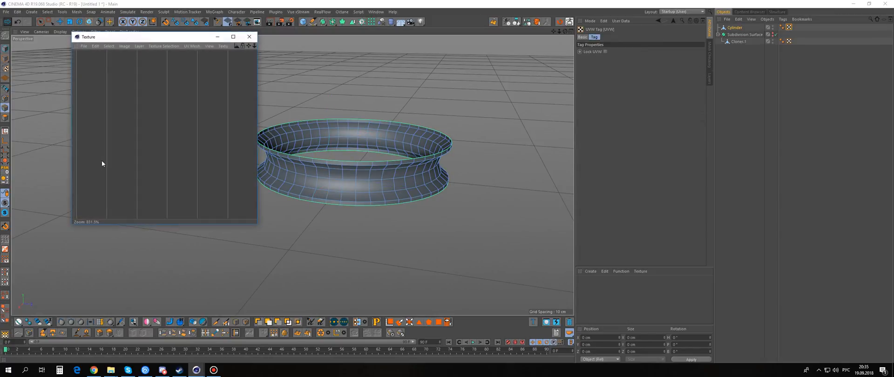
alt+right_drag(187, 164, 186, 164)
alt+middle_drag(207, 164, 211, 141)
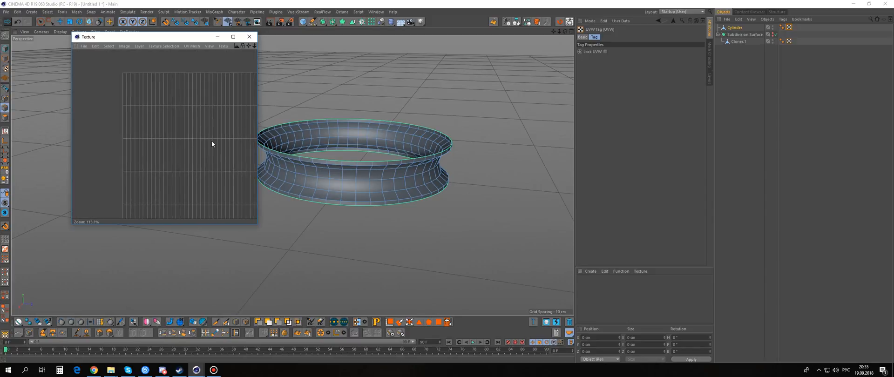
click(251, 38)
- Select one full-height vertical strip of polygons on the ring's front and disconnect it from the neighbouring geometry
alt+middle_drag(319, 188, 321, 173)
alt+drag(321, 174, 333, 174)
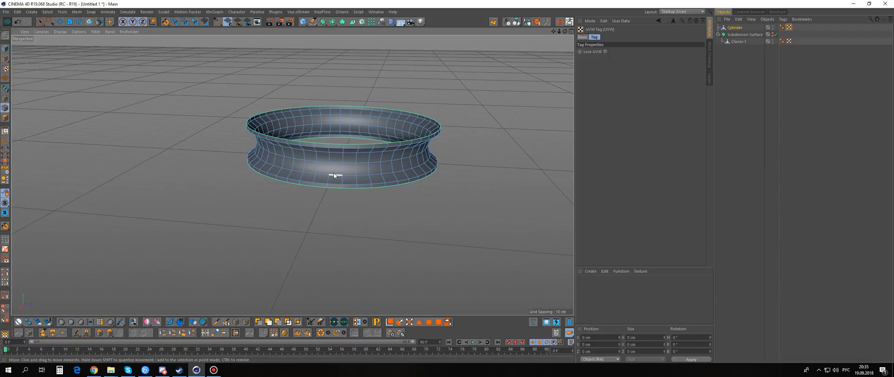
key(Return)
mouse_move(334, 174)
alt+right_down()
mouse_move(369, 145)
mouse_move(339, 201)
alt+right_up()
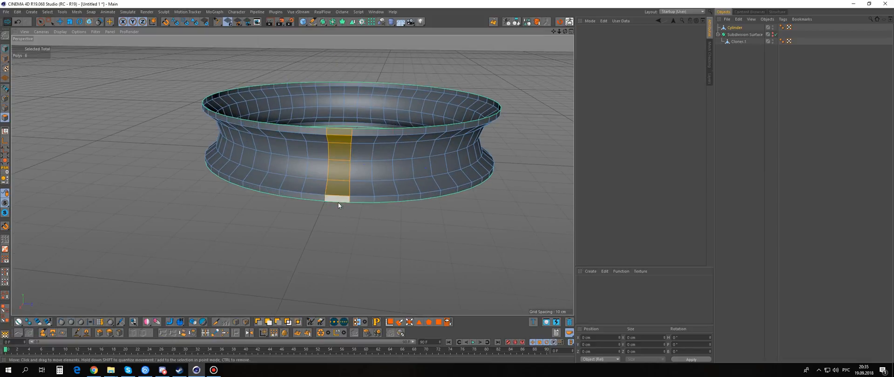
alt+drag(338, 202, 344, 172)
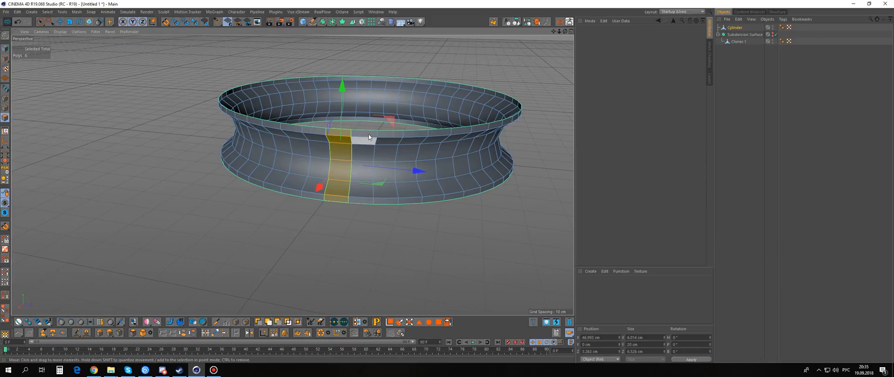
- Add the adjacent polygon strip to the selection and weld the points shared by both strips with Optimize, leaving one open vertical seam
shift+drag(369, 137, 355, 203)
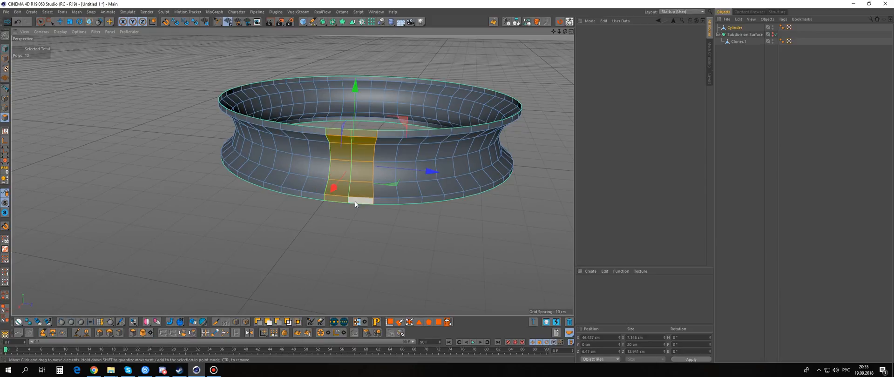
click(5, 99)
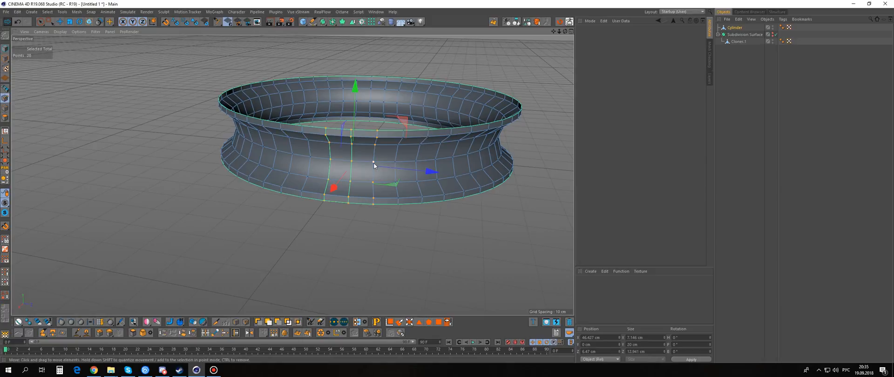
key(u)
key(o)
alt+drag(356, 175, 340, 124)
alt+drag(337, 196, 366, 220)
click(376, 223)
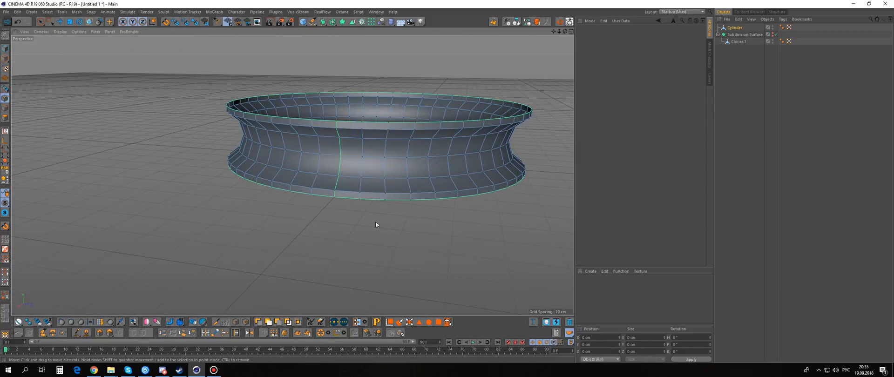
- Add a Displacer as a child of the cylinder ring and assign a Gradient as its shader
click(391, 22)
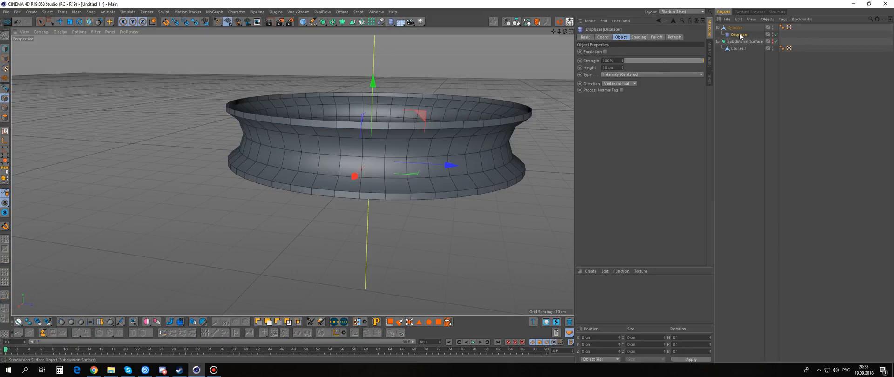
click(639, 36)
click(601, 58)
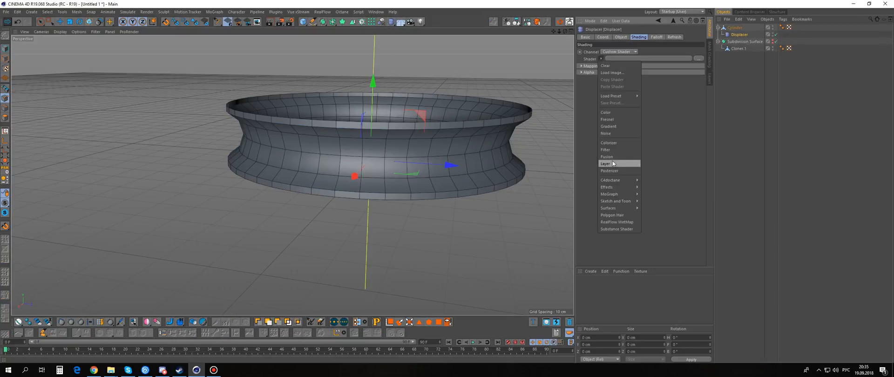
click(610, 126)
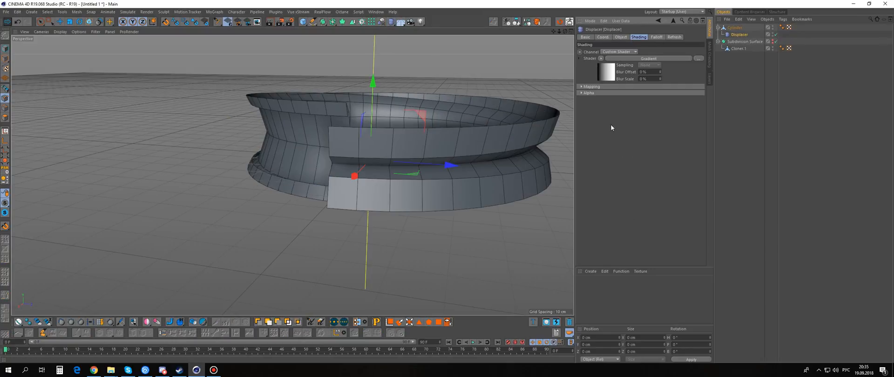
- Set the Displacer's direction to Planar with +Y orientation so the ring rises into one spiral turn
click(621, 37)
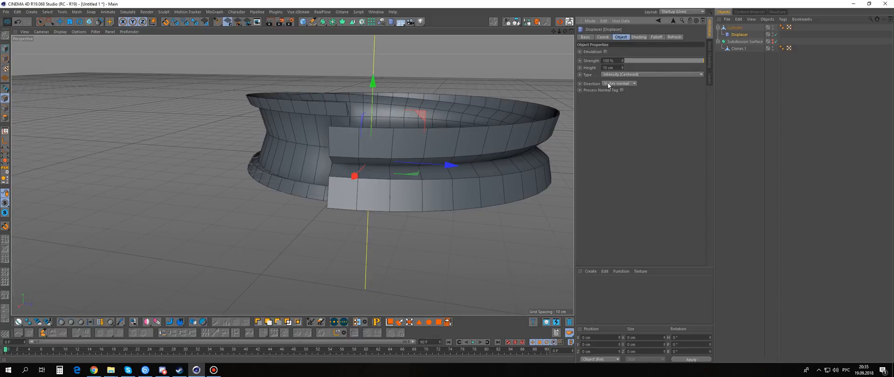
click(611, 104)
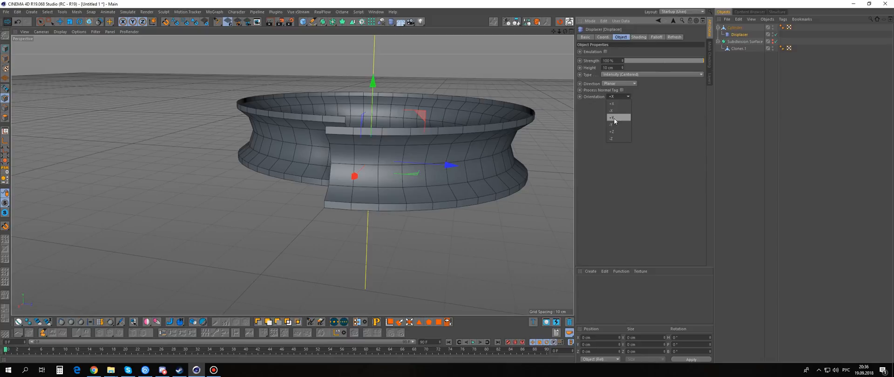
click(614, 119)
alt+drag(340, 152, 569, 96)
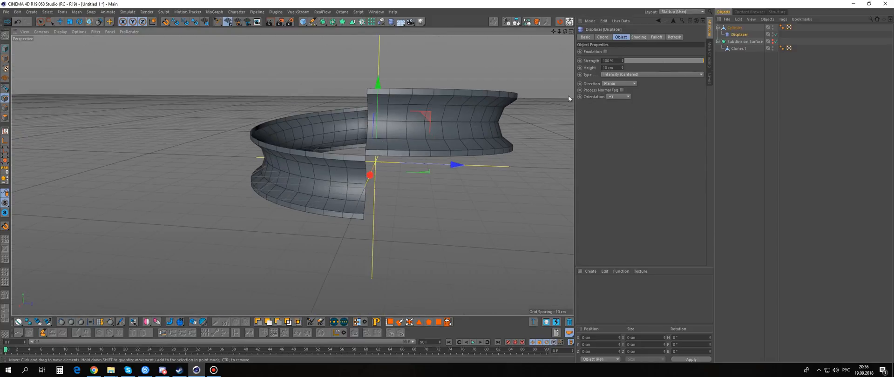
- Place the spiral ring inside a linear Cloner and set the vertical spacing per step to 20 cm
click(735, 28)
alt+click(364, 22)
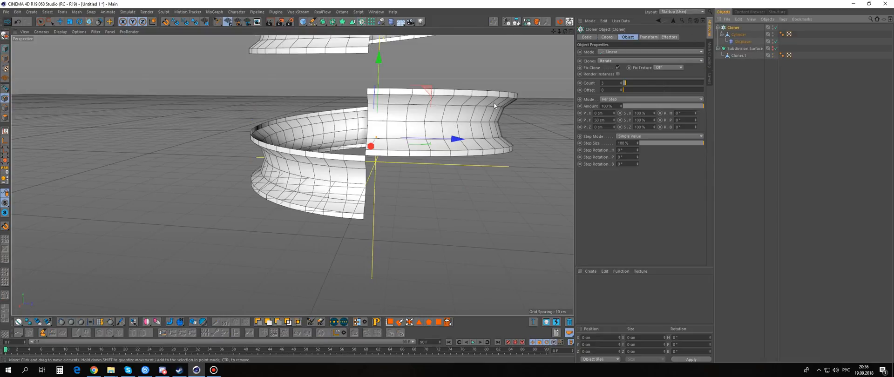
drag(608, 120, 559, 122)
text(20)
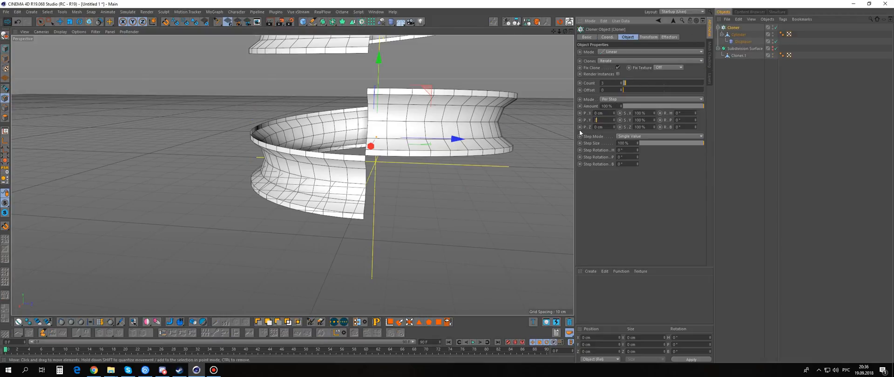
click(611, 205)
alt+middle_drag(420, 168, 405, 217)
scroll(412, 186, down, 5)
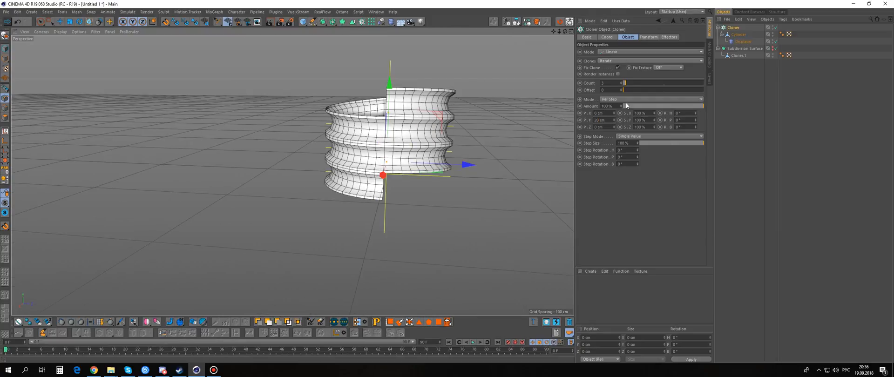
- Raise the Cloner's count to 12 and check how the stacked spiral turns meet
drag(626, 83, 630, 84)
alt+drag(423, 88, 466, 158)
scroll(410, 154, down, 6)
scroll(390, 164, up, 5)
scroll(390, 164, up, 4)
alt+drag(390, 164, 425, 147)
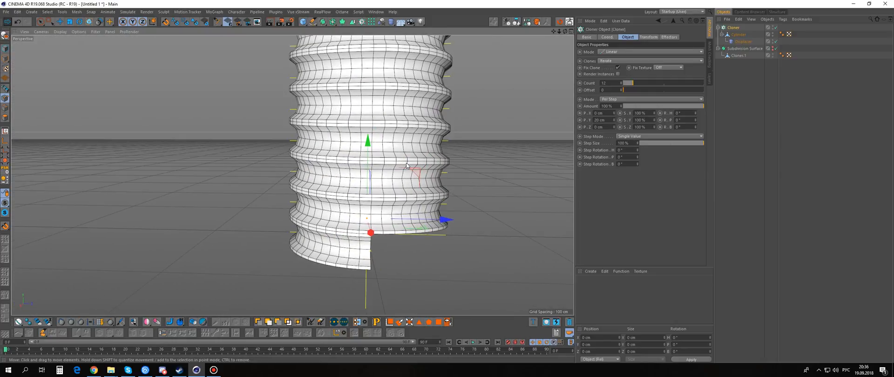
mouse_move(388, 194)
alt+mouse_down()
mouse_move(374, 148)
mouse_move(424, 224)
alt+mouse_up()
mouse_move(381, 152)
alt+mouse_down()
mouse_move(368, 178)
mouse_move(496, 172)
mouse_move(475, 152)
mouse_move(355, 188)
mouse_move(497, 179)
mouse_move(561, 188)
mouse_move(559, 171)
mouse_move(571, 173)
alt+mouse_up()
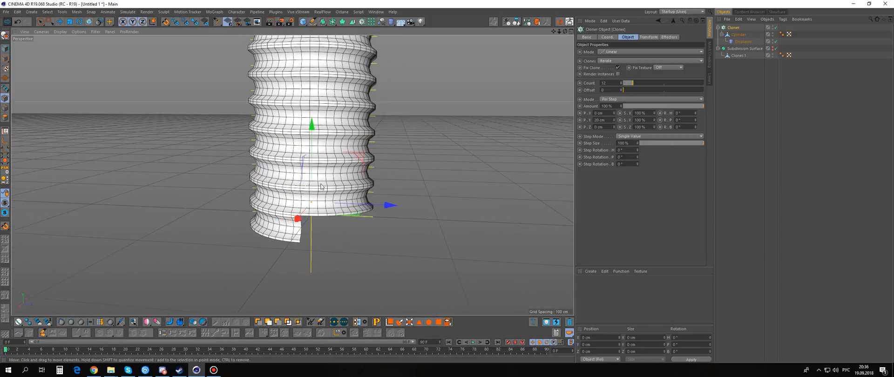
- Change the interpolation of the Displacer's gradient shader to Linear for an even spiral slope
click(734, 41)
click(639, 37)
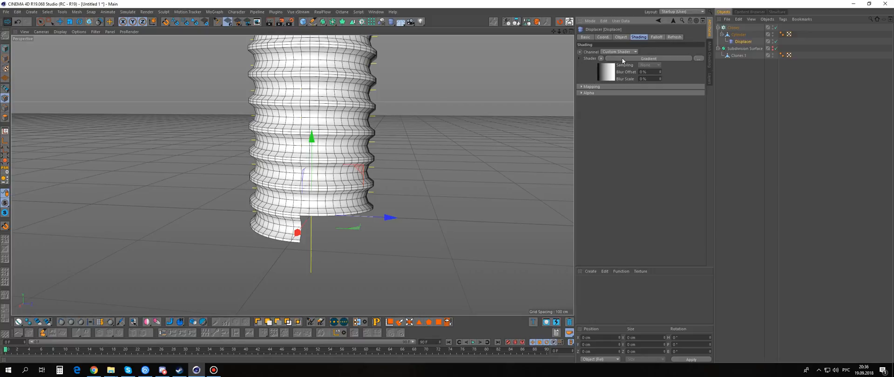
click(623, 60)
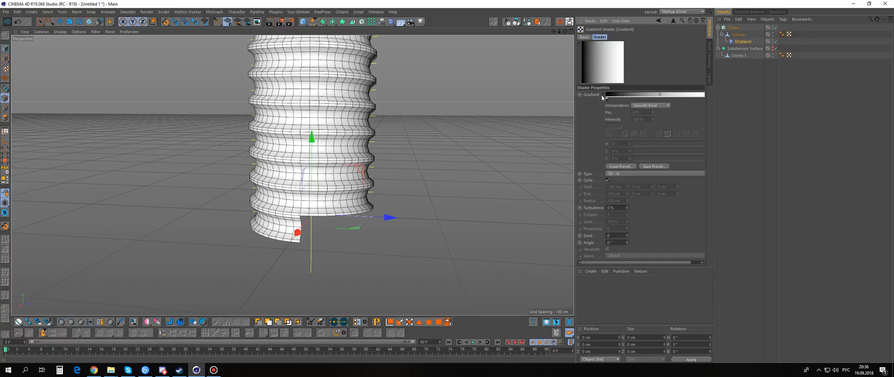
click(649, 106)
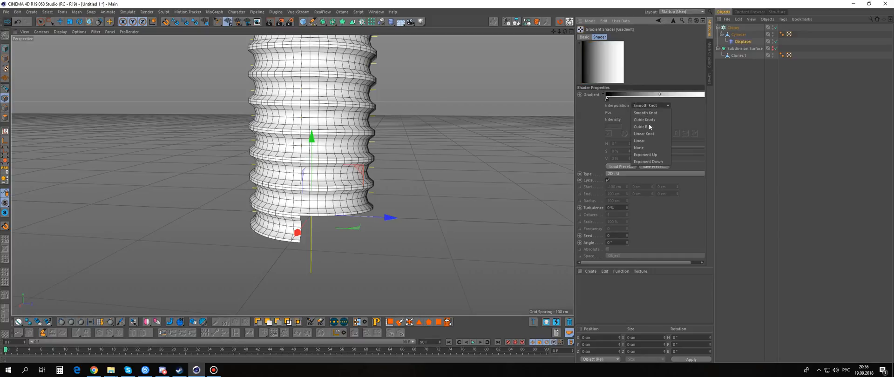
click(644, 140)
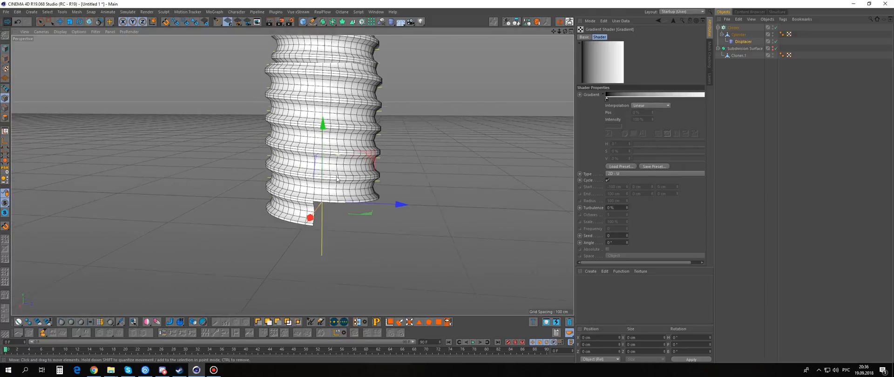
alt+drag(331, 179, 323, 161)
scroll(341, 173, down, 4)
alt+middle_drag(334, 140, 337, 169)
- Wrap the Cloner in a Connect object and convert it into a single editable mesh
click(735, 28)
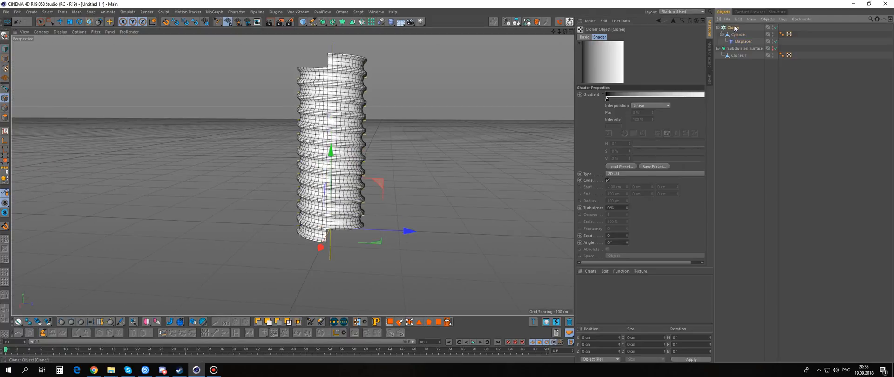
click(332, 21)
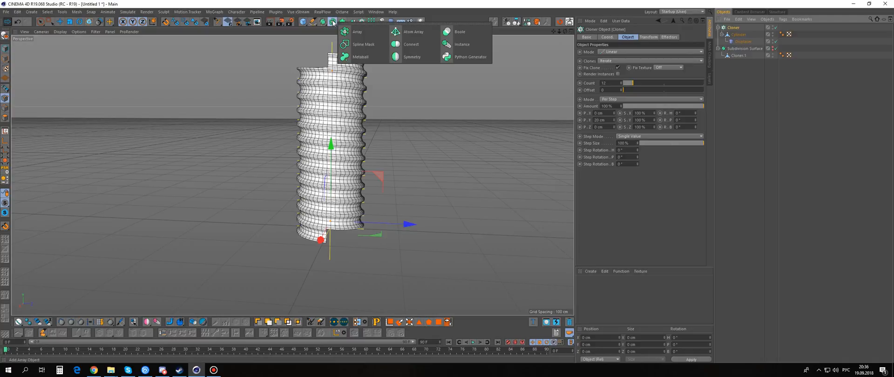
alt+click(412, 44)
alt+drag(335, 118, 369, 121)
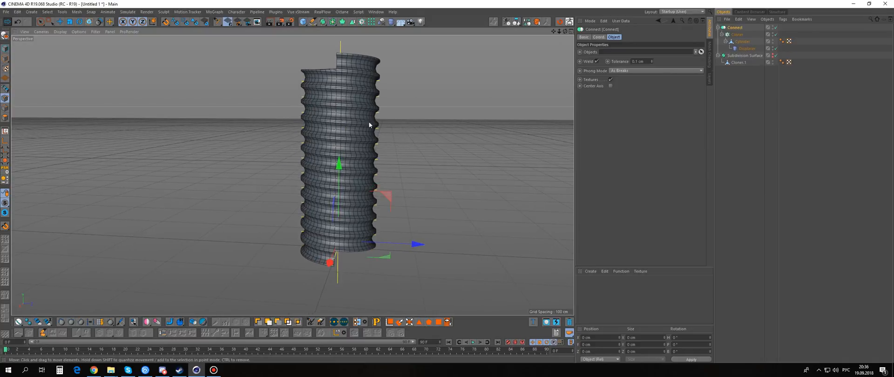
key(c)
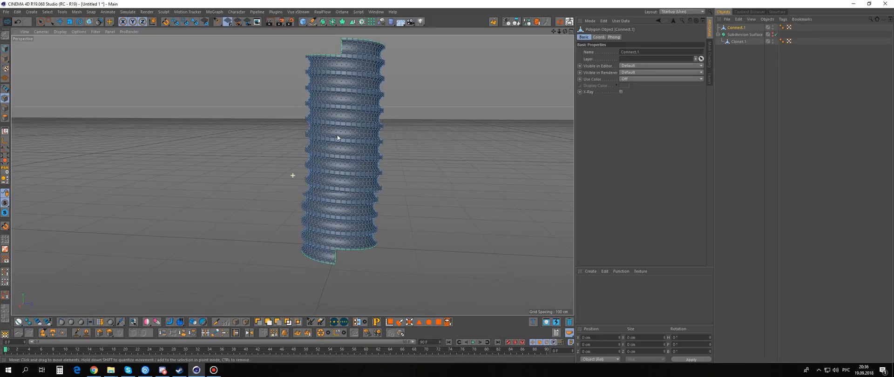
alt+drag(294, 174, 404, 186)
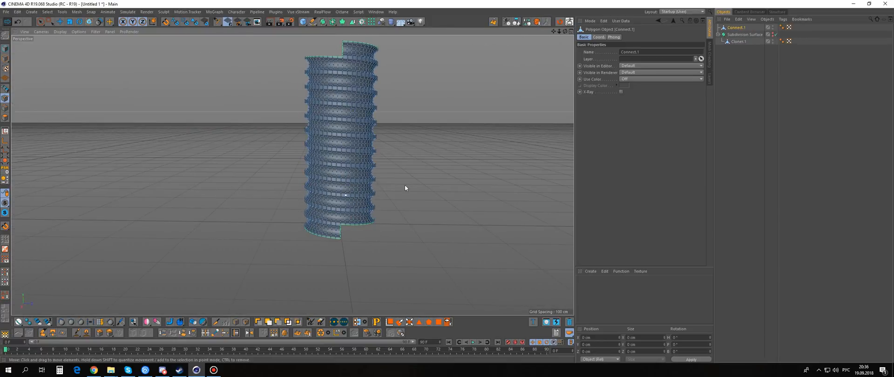
- Show the tube's upper end in the front view and activate Line Cut for trimming it
middle_click(352, 183)
middle_click(490, 190)
scroll(357, 136, down, 7)
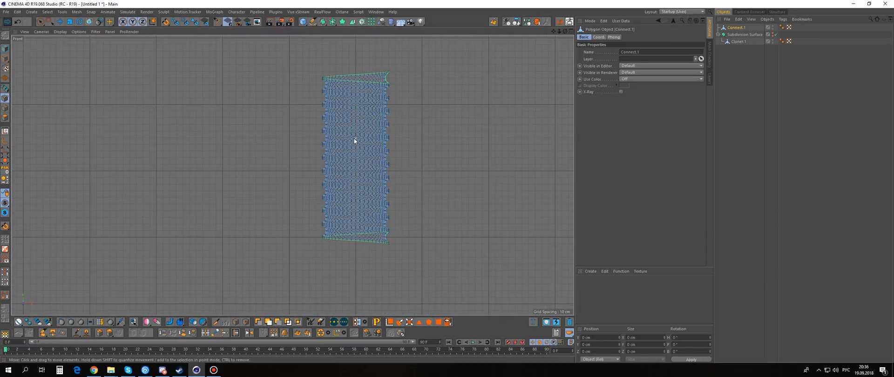
key(k)
key(k)
scroll(357, 98, up, 6)
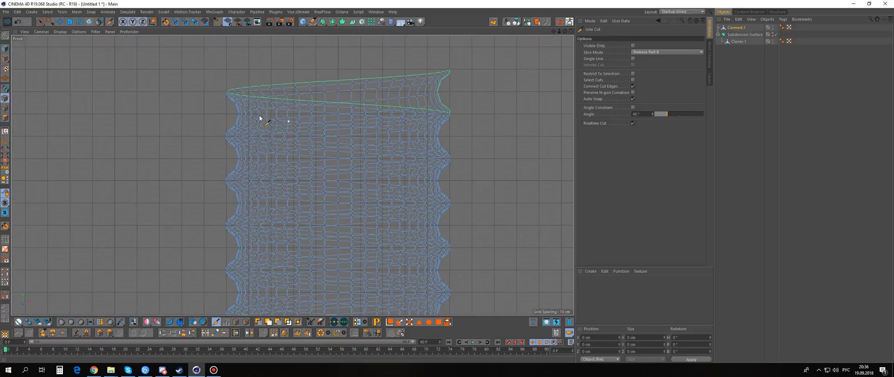
shift+click(571, 121)
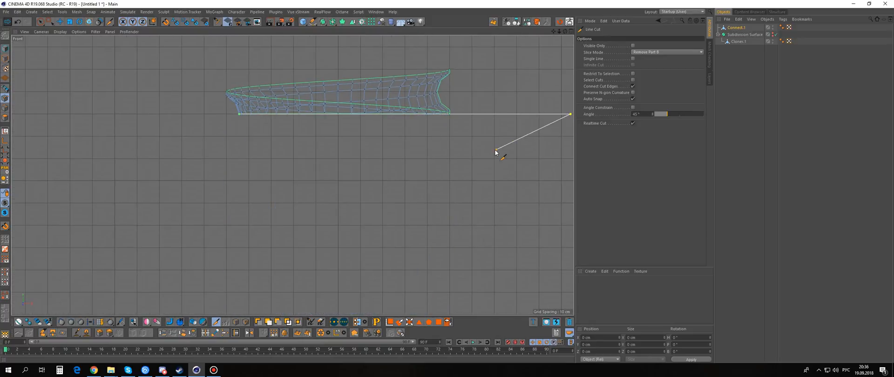
key(Escape)
key(ctrl+z)
- Trim off the slanted part at the tube's upper end with a straight horizontal Line Cut
click(451, 116)
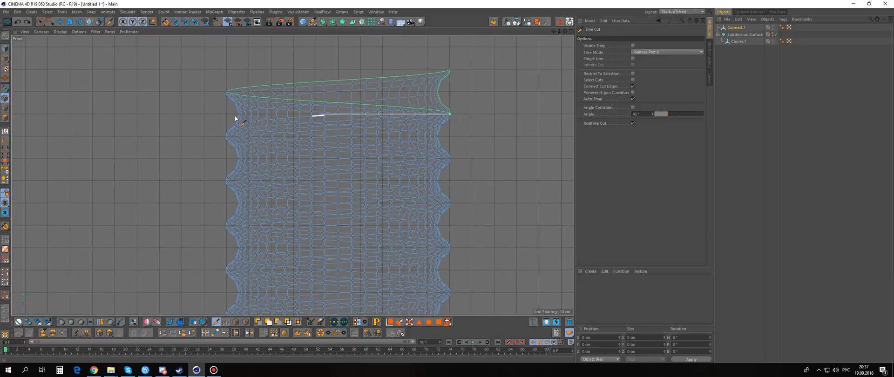
click(205, 116)
key(h)
- Trim off the slanted part at the tube's lower end with a horizontal Line Cut and leave the cutting tool
scroll(351, 152, down, 2)
scroll(373, 194, up, 5)
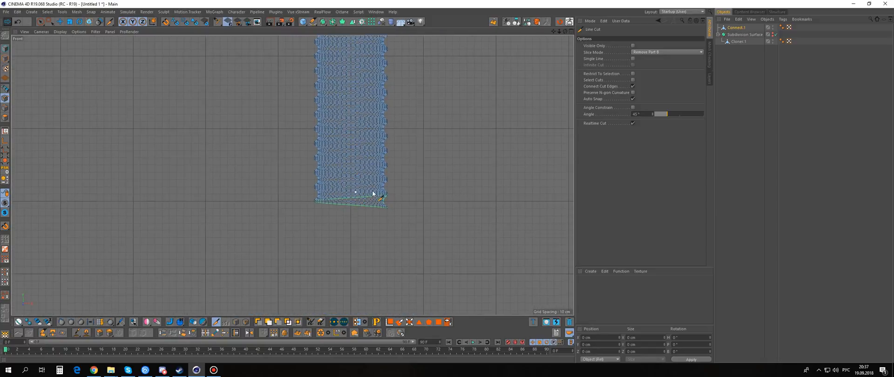
scroll(231, 197, up, 3)
click(223, 202)
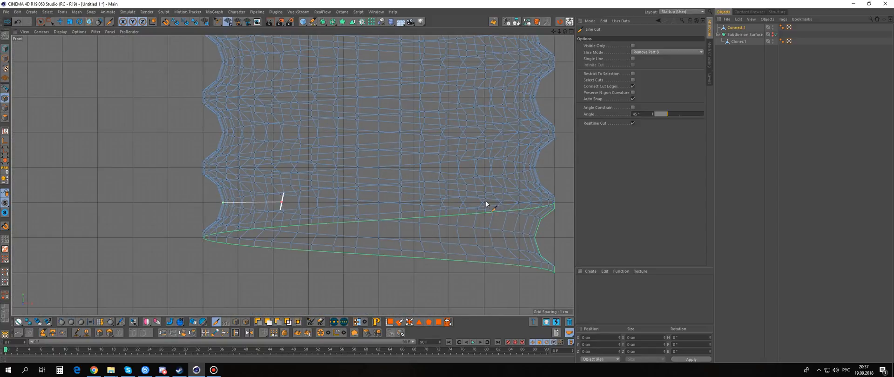
click(605, 203)
key(Escape)
key(e)
- Return to the perspective view and examine the trimmed tube and both of its flat ends
middle_click(309, 233)
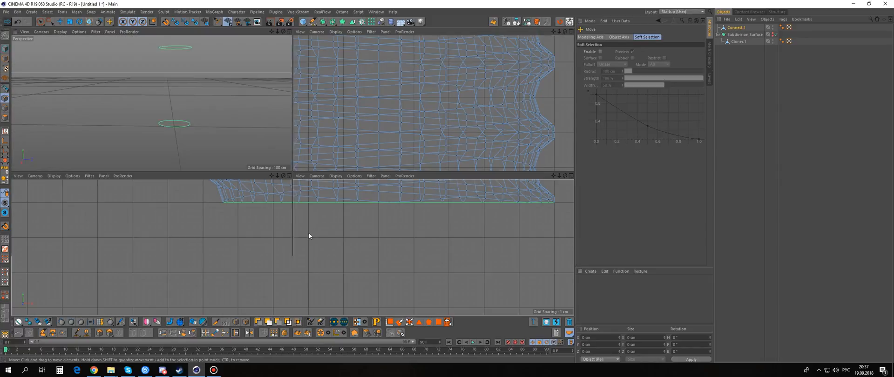
middle_click(210, 130)
alt+middle_drag(342, 58, 345, 118)
scroll(365, 121, up, 3)
alt+drag(365, 121, 337, 137)
scroll(337, 137, down, 3)
key(Return)
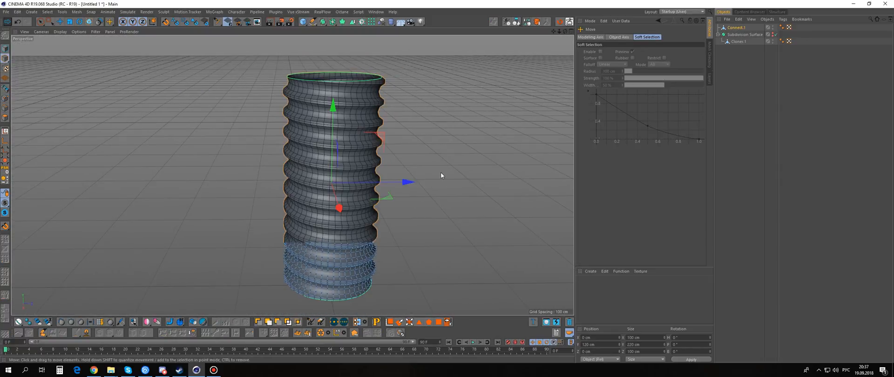
alt+drag(441, 172, 343, 163)
scroll(347, 150, down, 3)
key(Return)
key(Return)
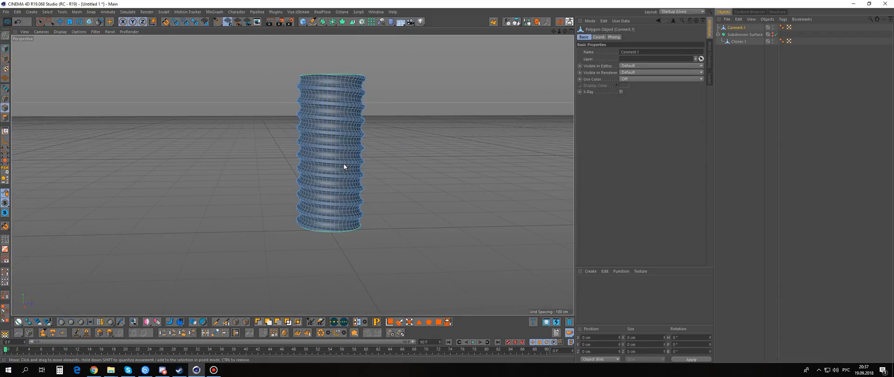
scroll(381, 61, up, 3)
alt+drag(381, 61, 395, 83)
scroll(401, 106, up, 3)
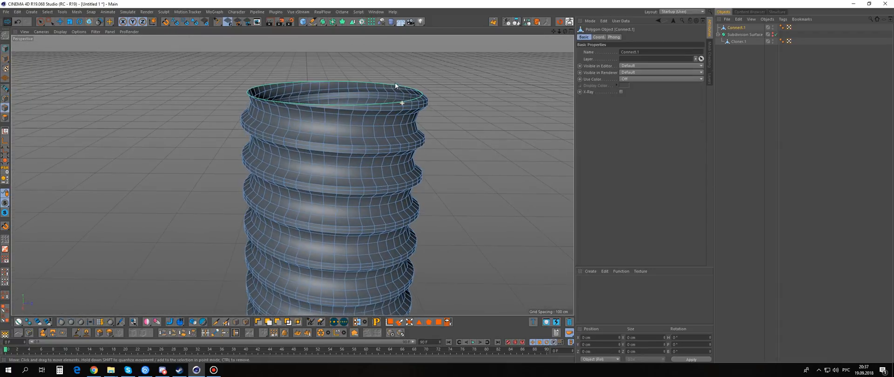
key(u)
key(l)
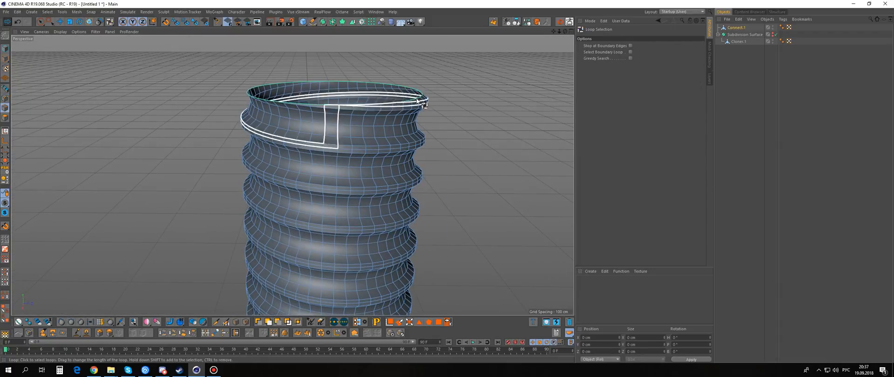
key(u)
key(q)
click(385, 122)
key(e)
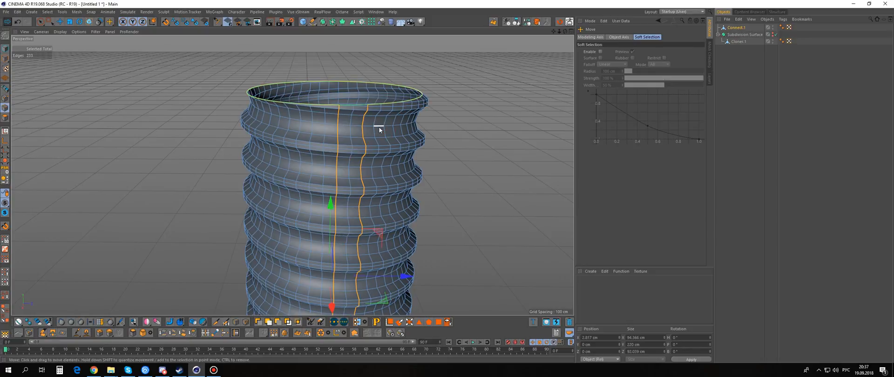
key(Return)
click(483, 119)
- Select the edges of both open rims with Outline Selection and scale them outward along the tube's vertical axis into straight collars
key(u)
key(q)
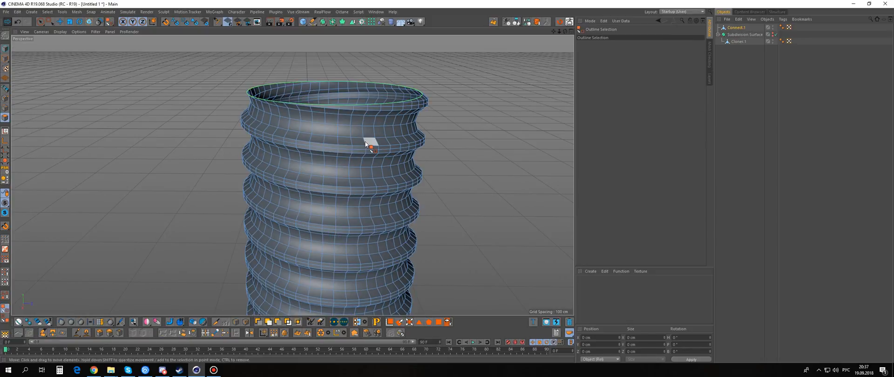
click(367, 145)
key(t)
alt+middle_drag(342, 187, 342, 131)
alt+right_drag(343, 131, 338, 158)
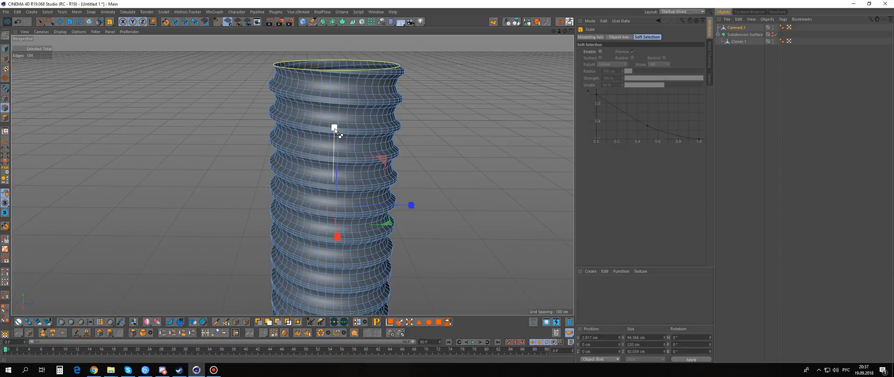
drag(336, 130, 336, 124)
alt+right_drag(340, 84, 427, 88)
click(426, 89)
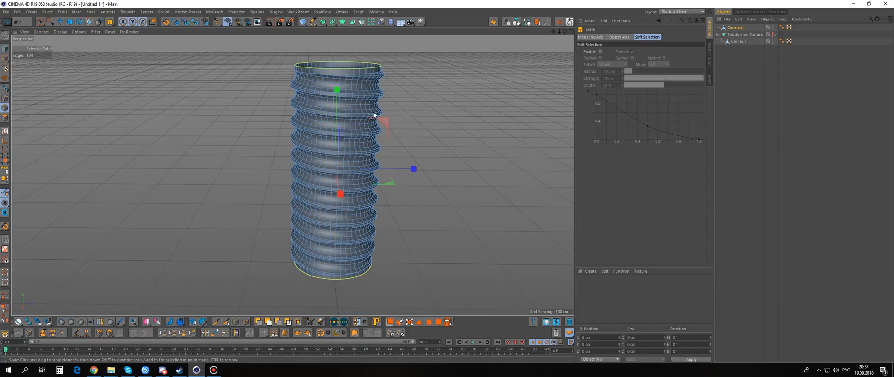
- Clear the rim selection and use Stitch and Sew to clean up the uneven edges at the tube's upper rim
alt+middle_drag(352, 104, 351, 131)
alt+right_drag(365, 103, 412, 89)
alt+drag(376, 113, 356, 112)
alt+right_drag(357, 112, 389, 94)
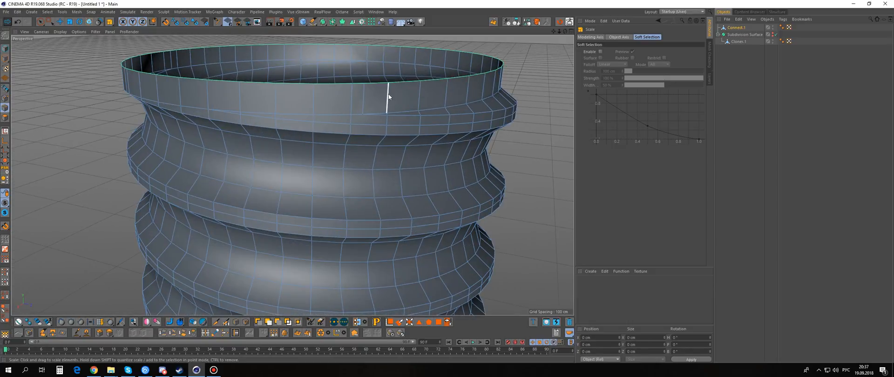
key(m)
key(p)
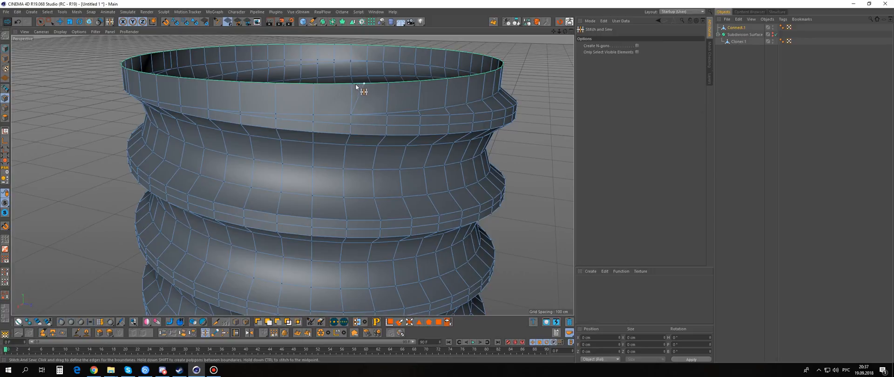
alt+drag(351, 112, 256, 133)
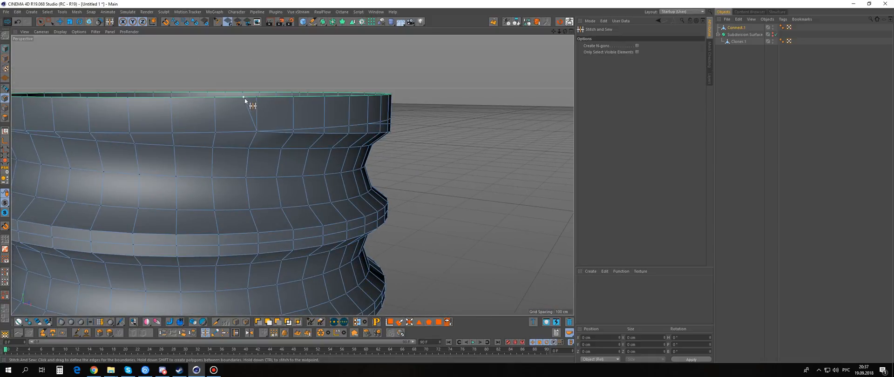
- Leave the stitching tool, deselect the mesh and examine the whole tube down to its lower collar
scroll(297, 115, down, 8)
alt+drag(288, 120, 274, 241)
scroll(275, 238, down, 3)
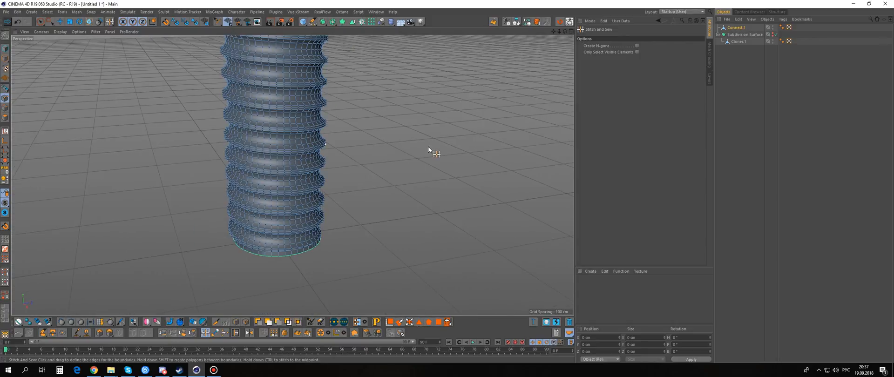
key(Return)
key(e)
click(428, 146)
scroll(284, 179, down, 4)
alt+drag(285, 179, 288, 202)
scroll(288, 205, up, 5)
alt+middle_drag(287, 207, 291, 184)
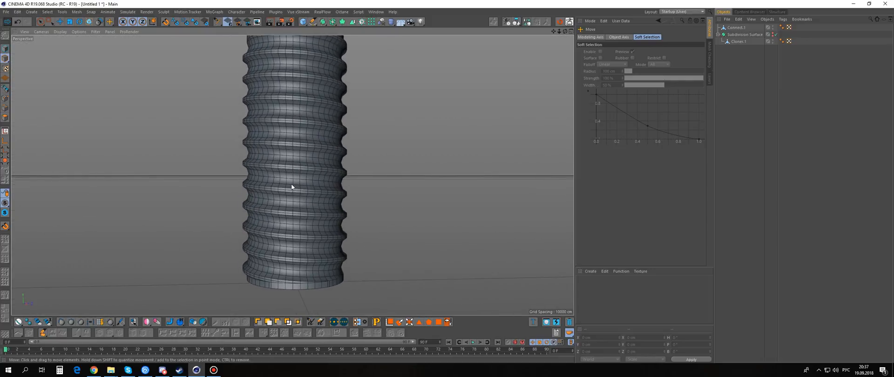